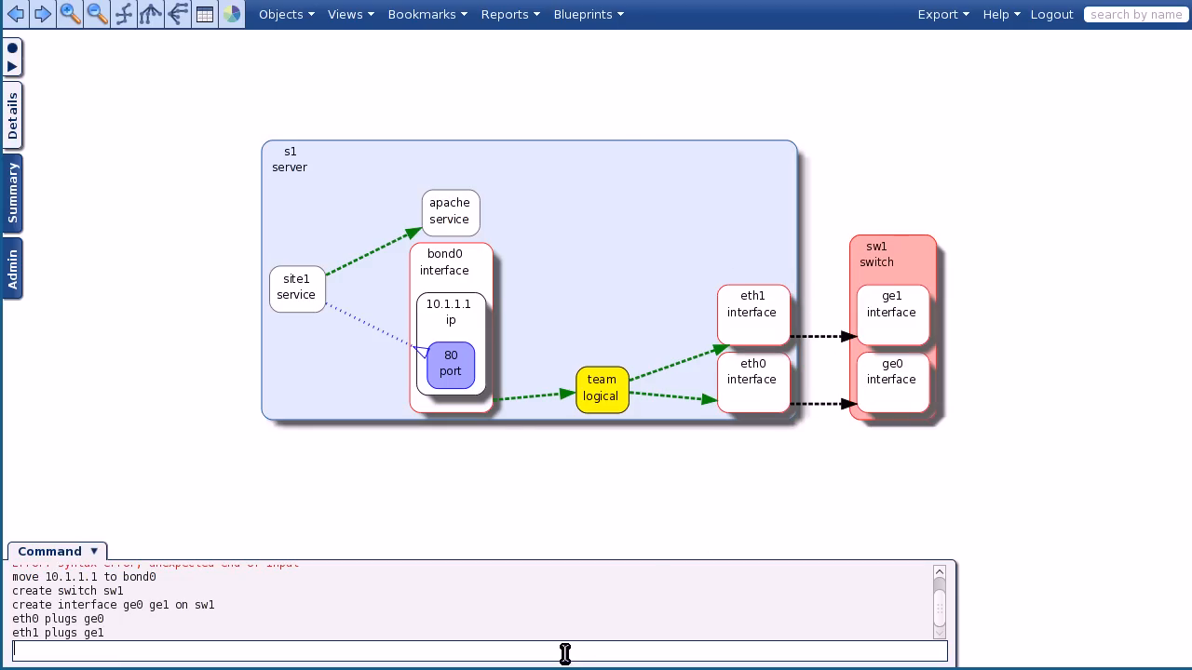
Step: Create the cluster c1 and a service site1 on it
type("create cluster c1")
key("Return")
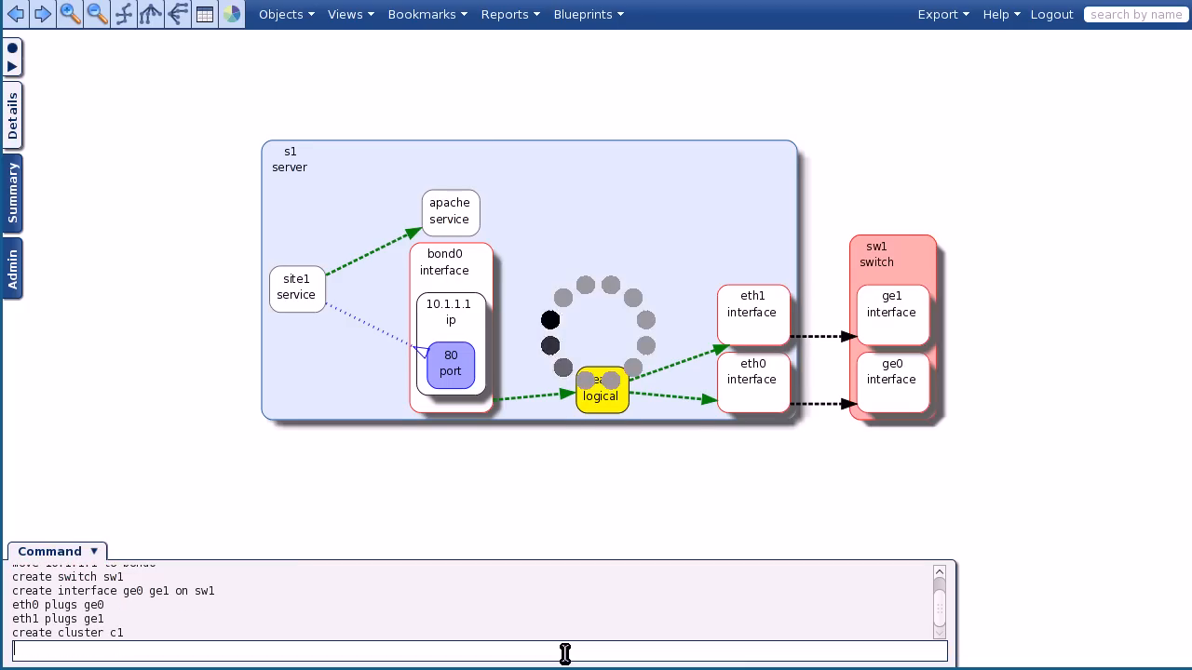
type("create s")
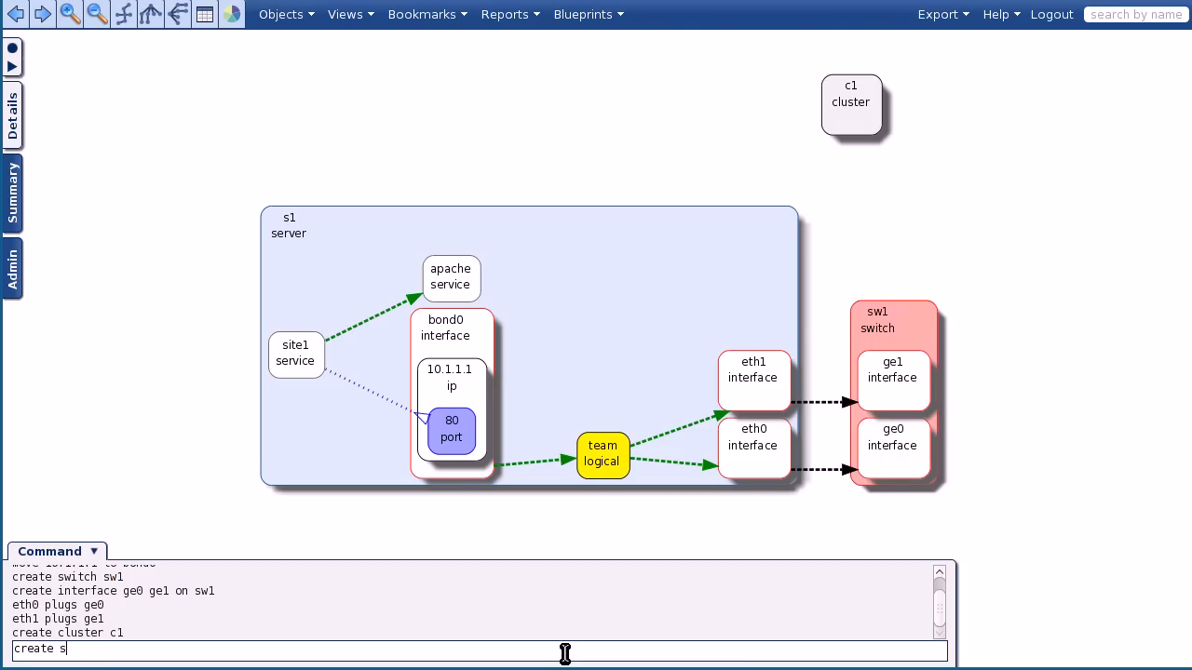
type("ervice site1 on c1")
key("Return")
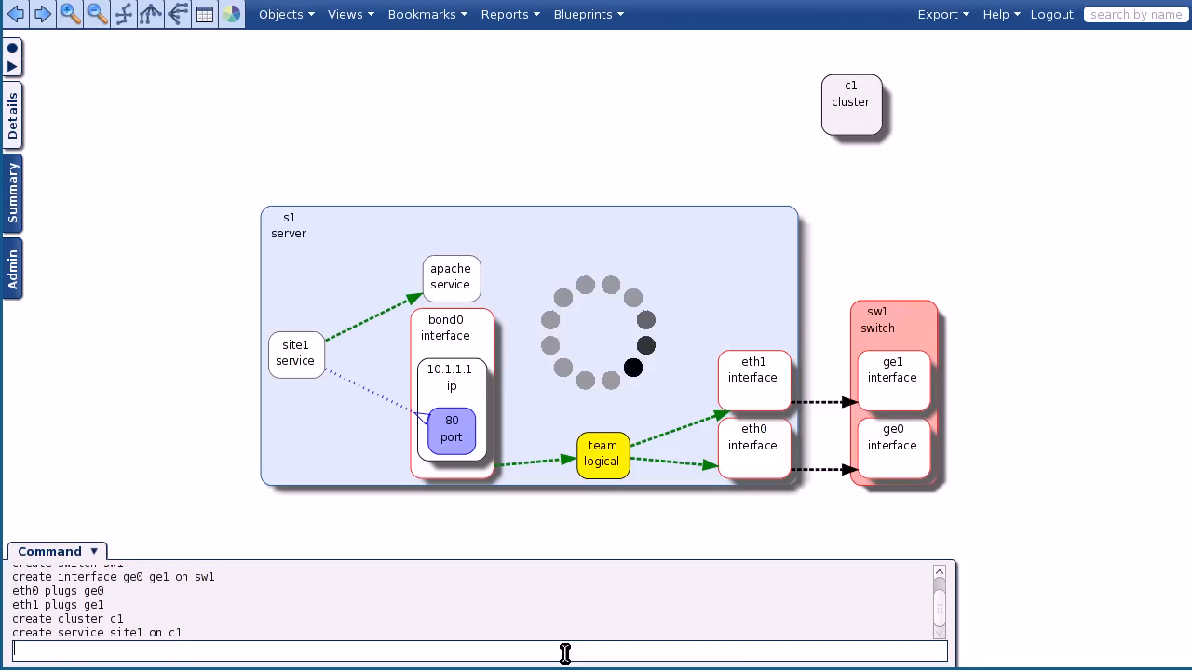
Step: Create the IP object 10.1.1.10 on cluster c1
type("create ip")
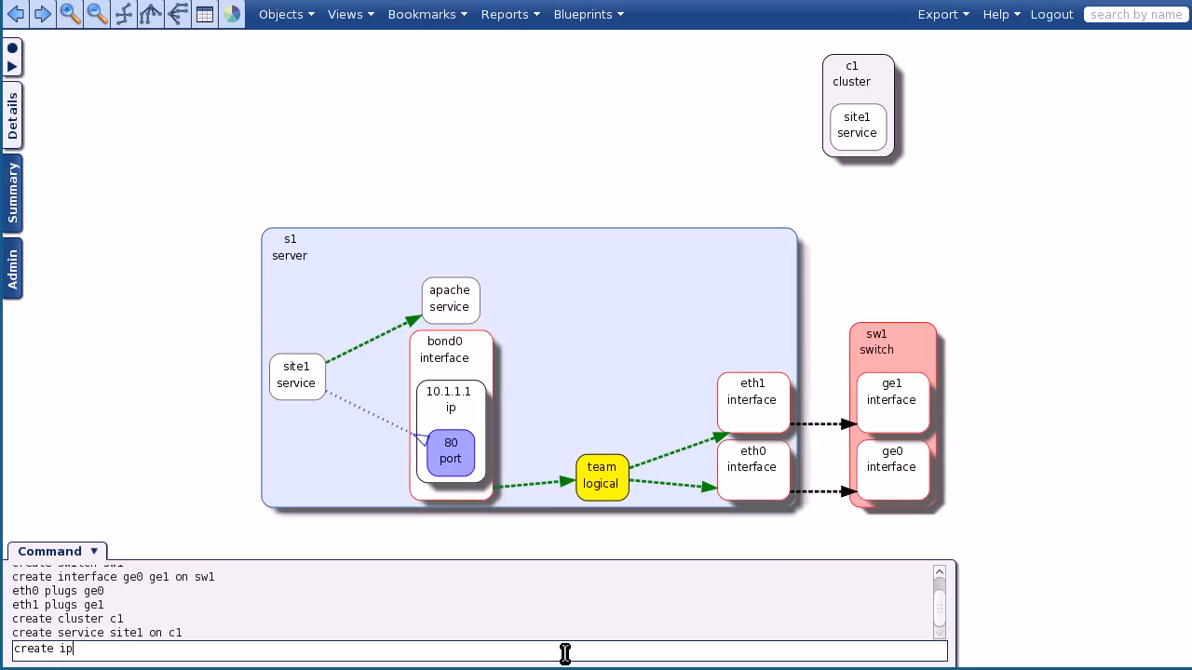
type(" 10.1.10")
key("BackSpace")
type(".10 on c1")
key("Return")
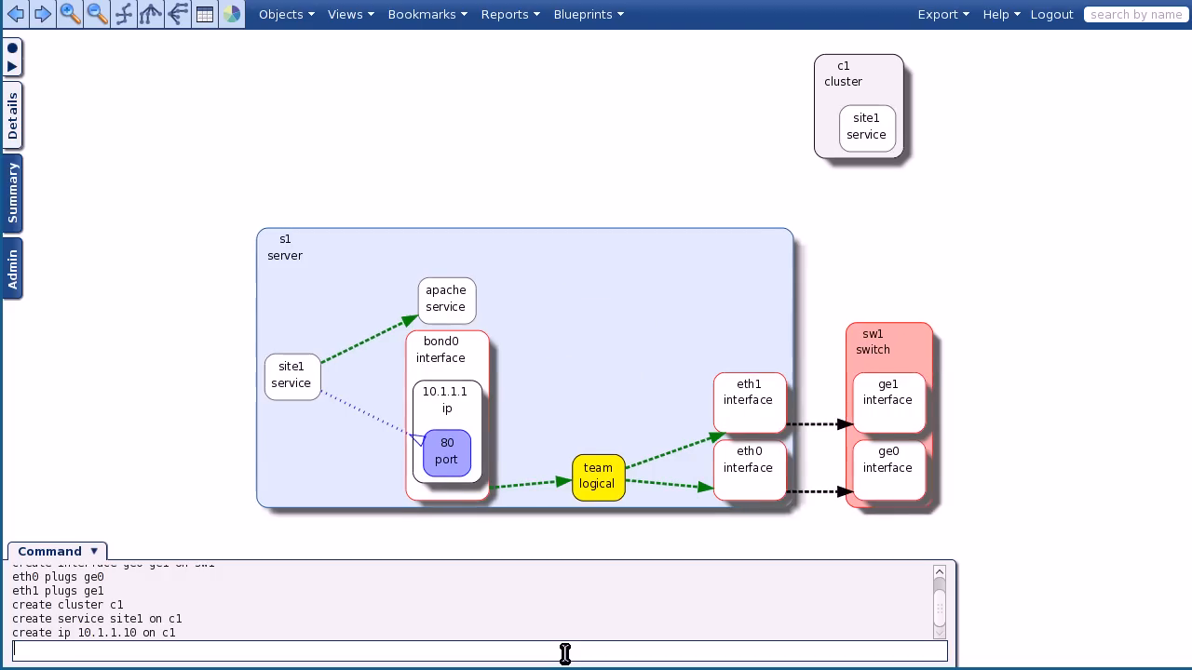
Step: Create two logical objects, ha-vip and site1-rr
type("create")
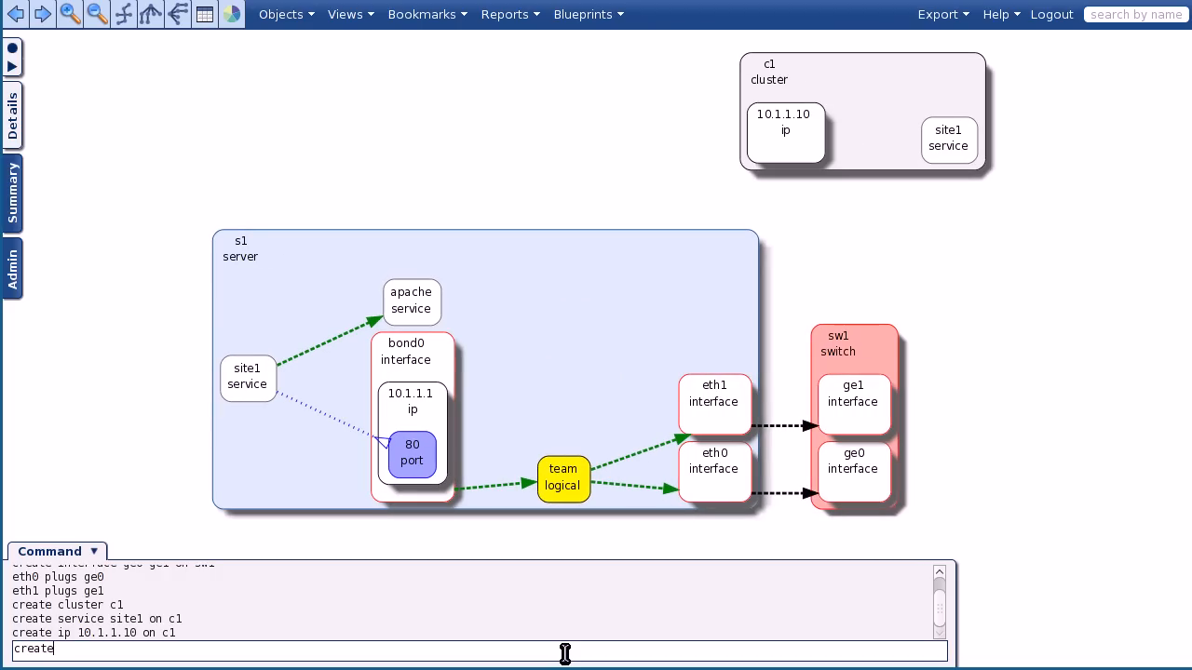
type(" logical ha-vip site1-rr")
key("Return")
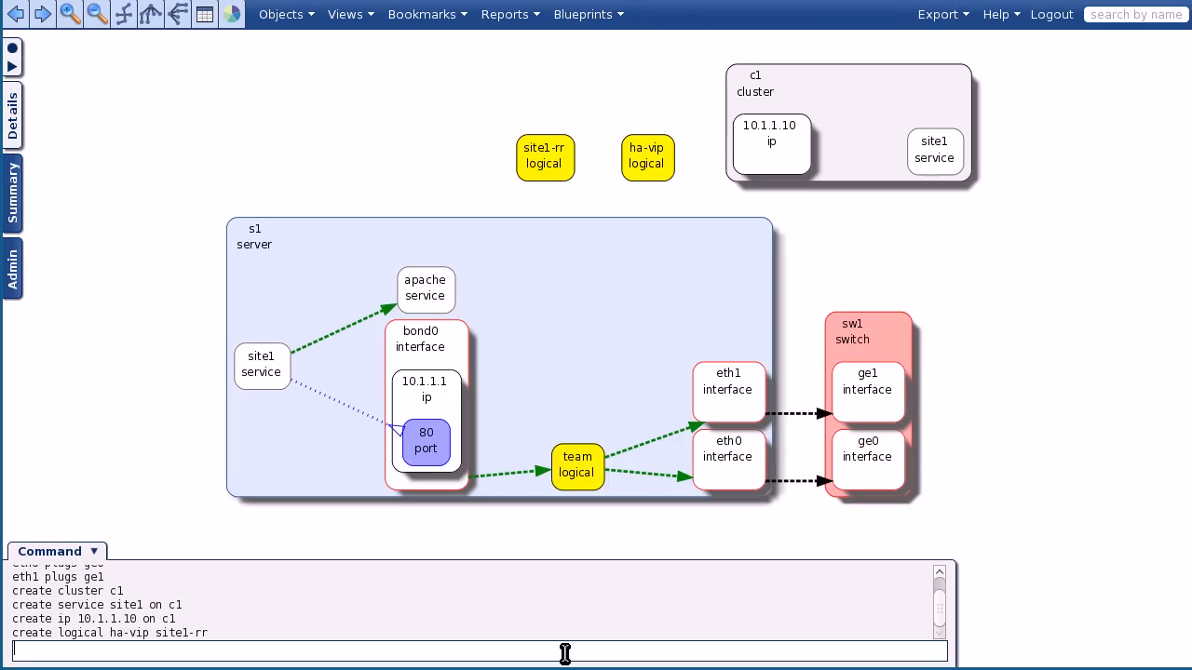
Step: Make c1's site1 need s1's site1 through site1-rr, and make 10.1.1.10 need 10.1.1.1 through ha-vip
type("site1 on c1 needs site1-rr")
key("Return")
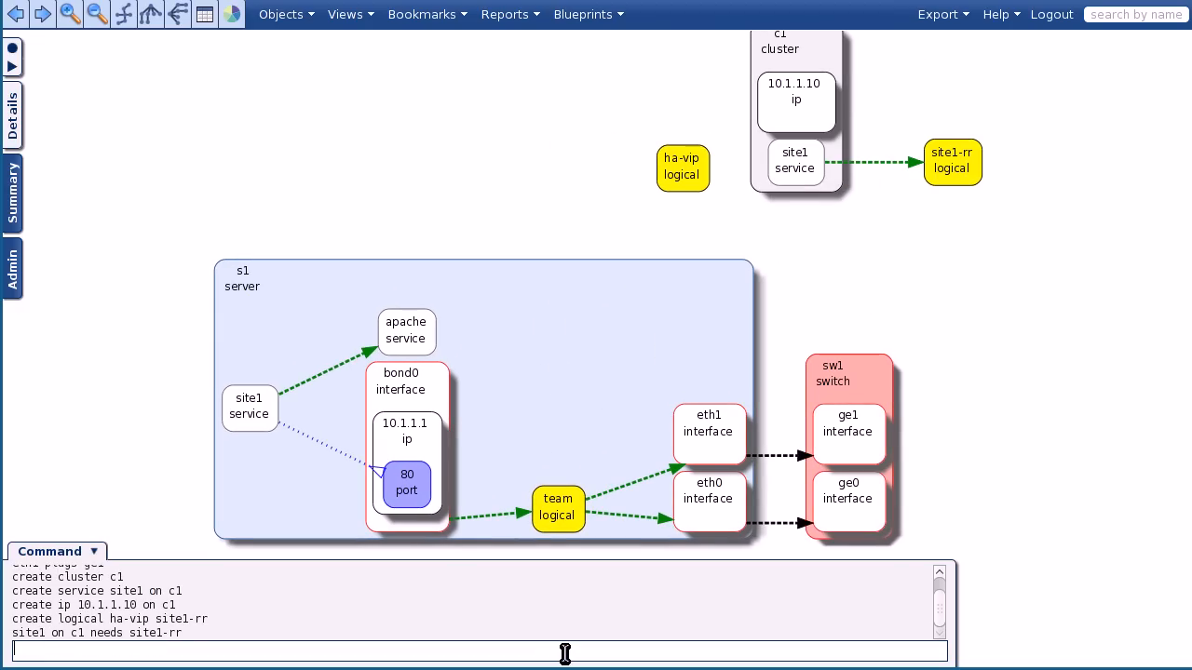
type("site1-rr needs site1 on s1")
key("Return")
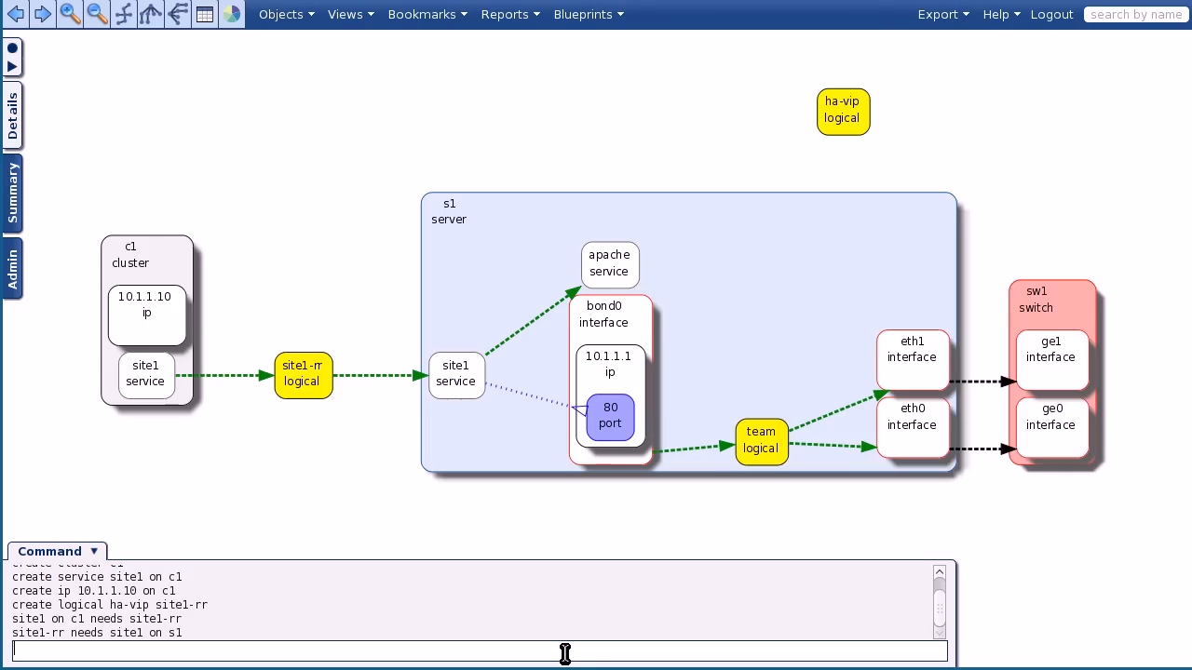
type("10.1.1.10 needs vha-vip ; ha-vip needs 10.1.1.1")
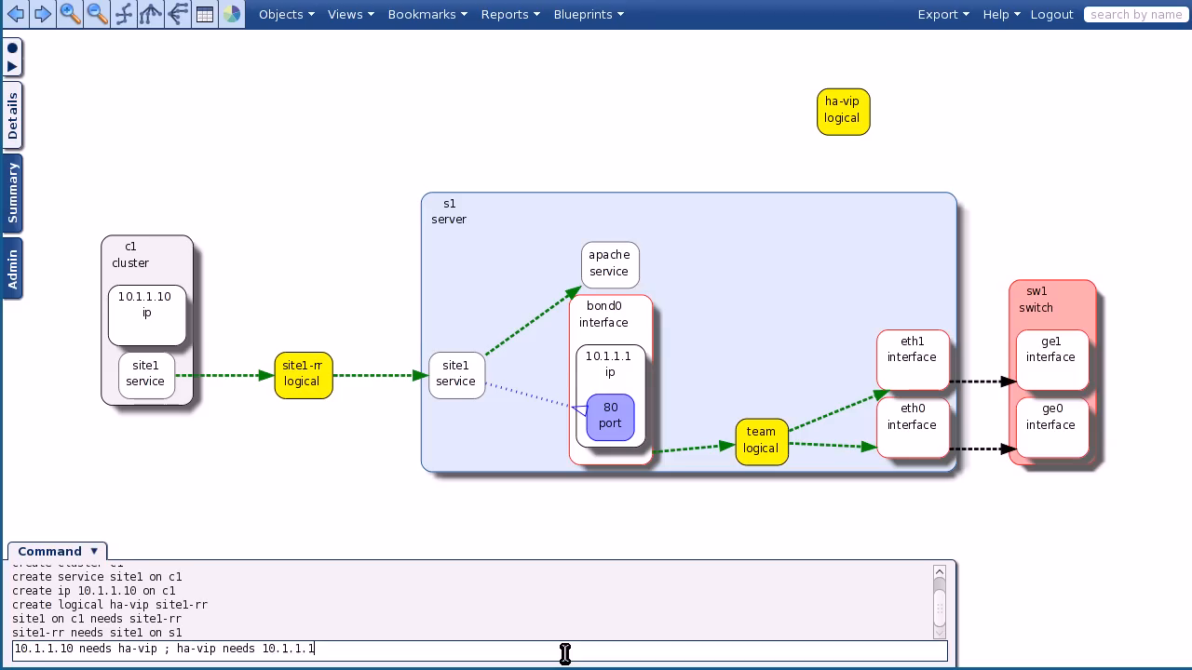
key("Return")
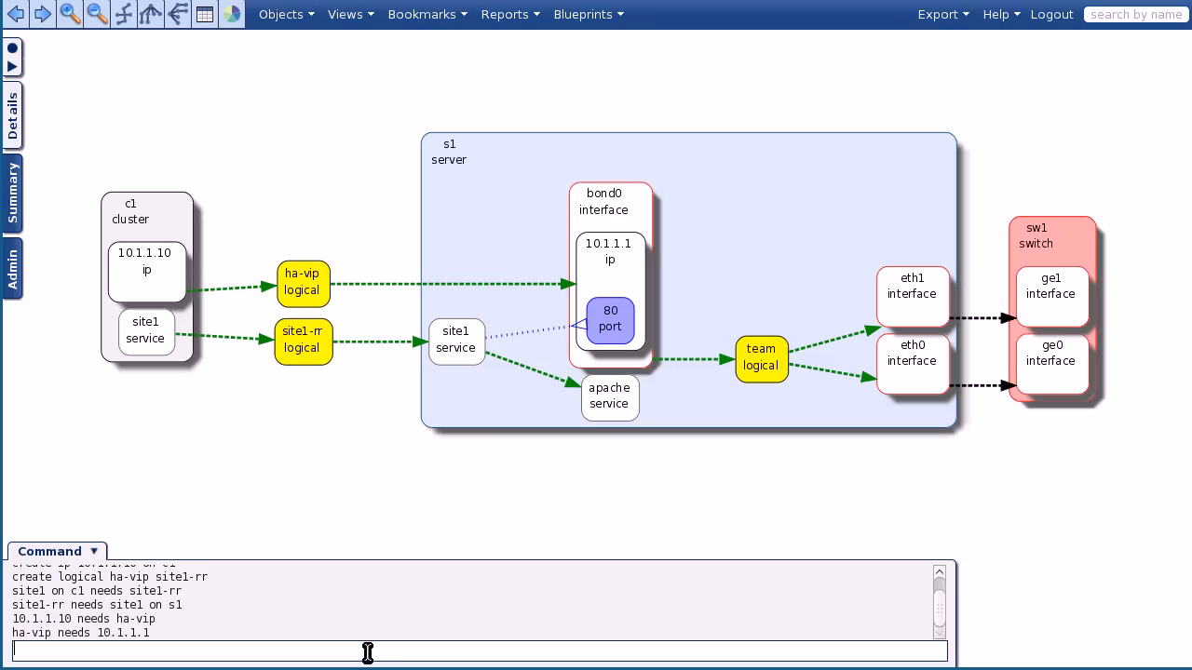
Step: Create s2 as a plain copy of server s1, and undo that creation
type("create s2 like s1")
key("Return")
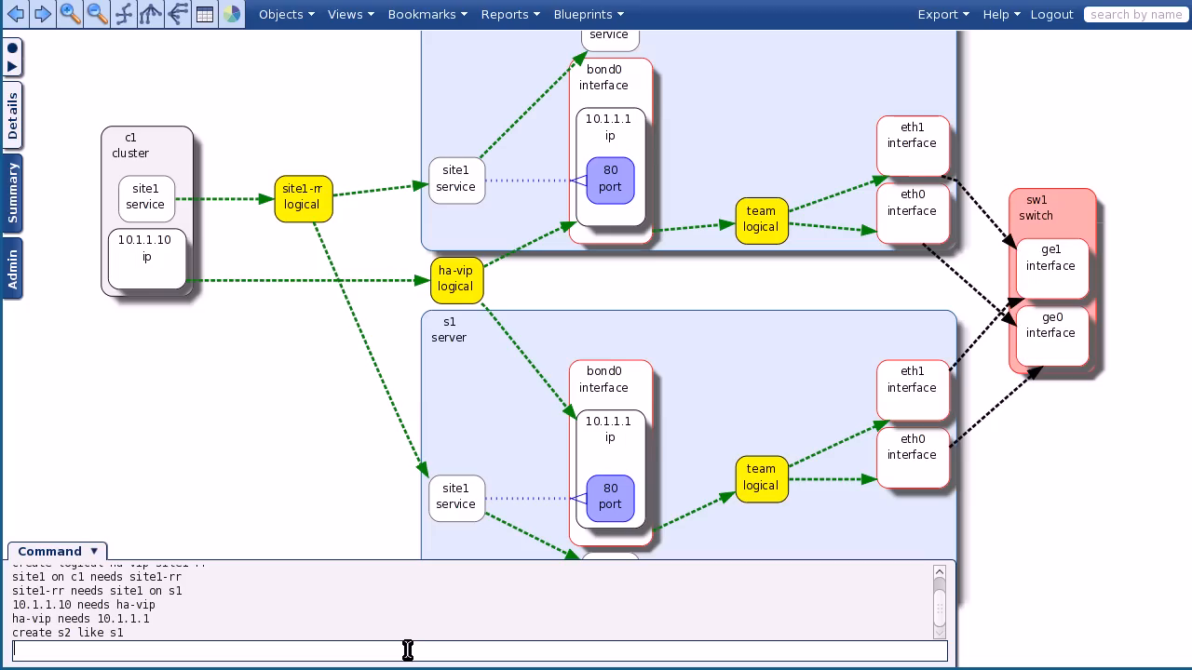
type("undo")
key("Return")
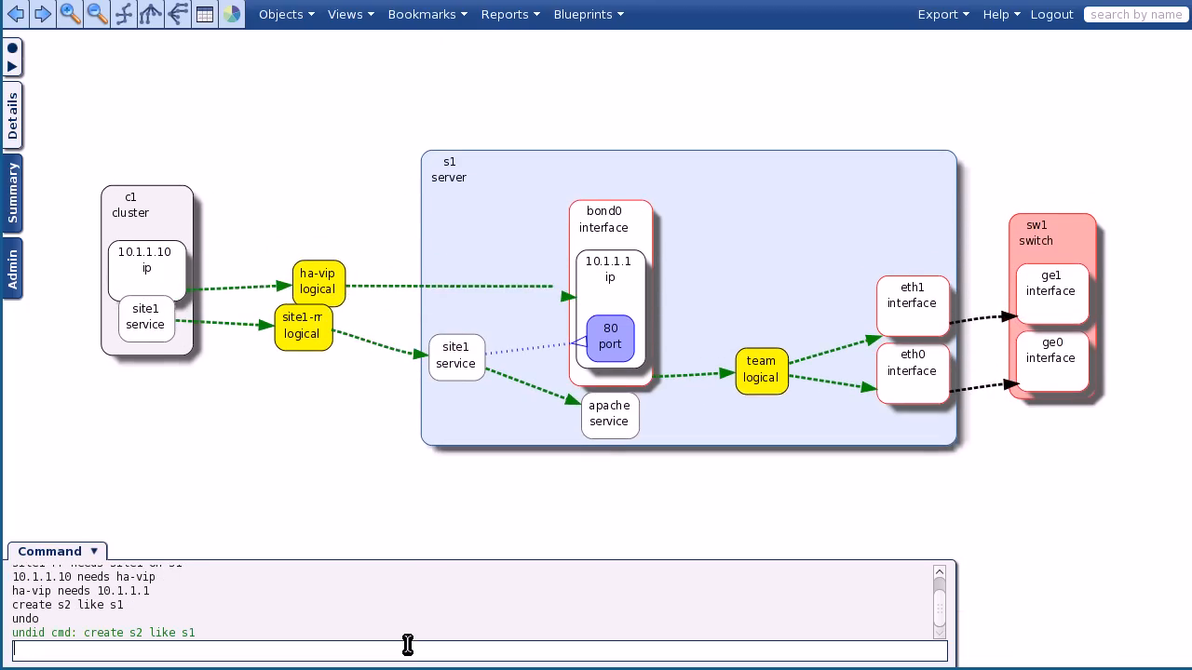
Step: Create s2 like s1, with 10.1.1.2 like 10.1.1.1, ge2 like ge0 and ge3 like ge1
type("create s2 like s1")
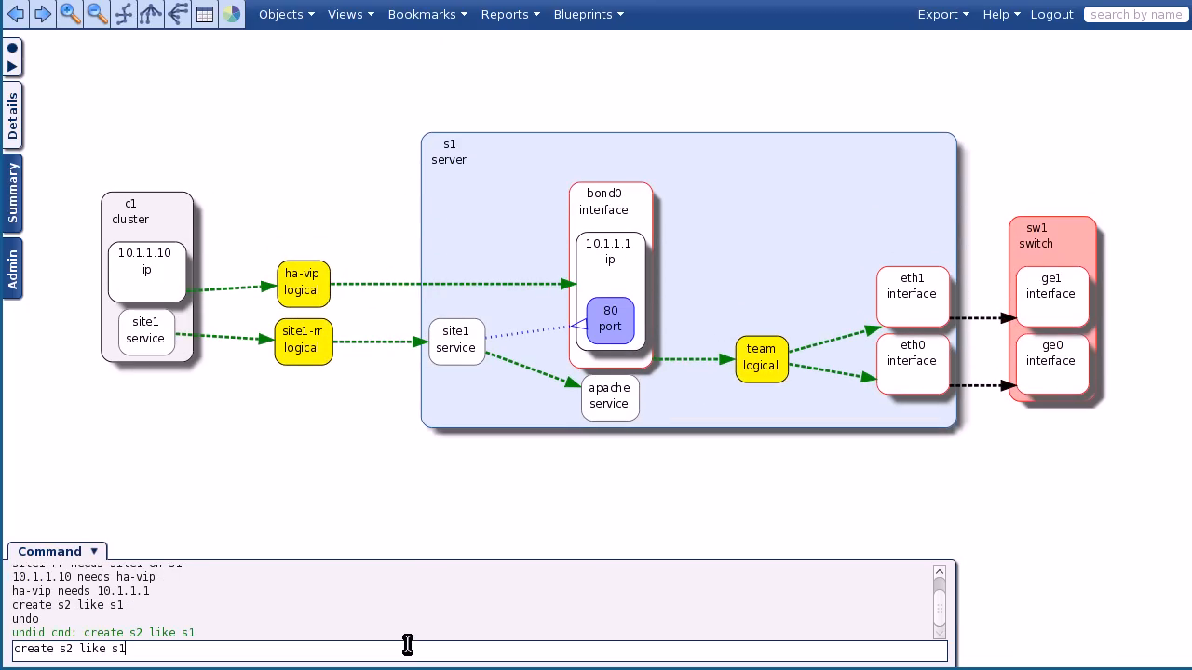
type(" 10.1.1.2 like 10.1.1.1 ge")
type("2 like ge0")
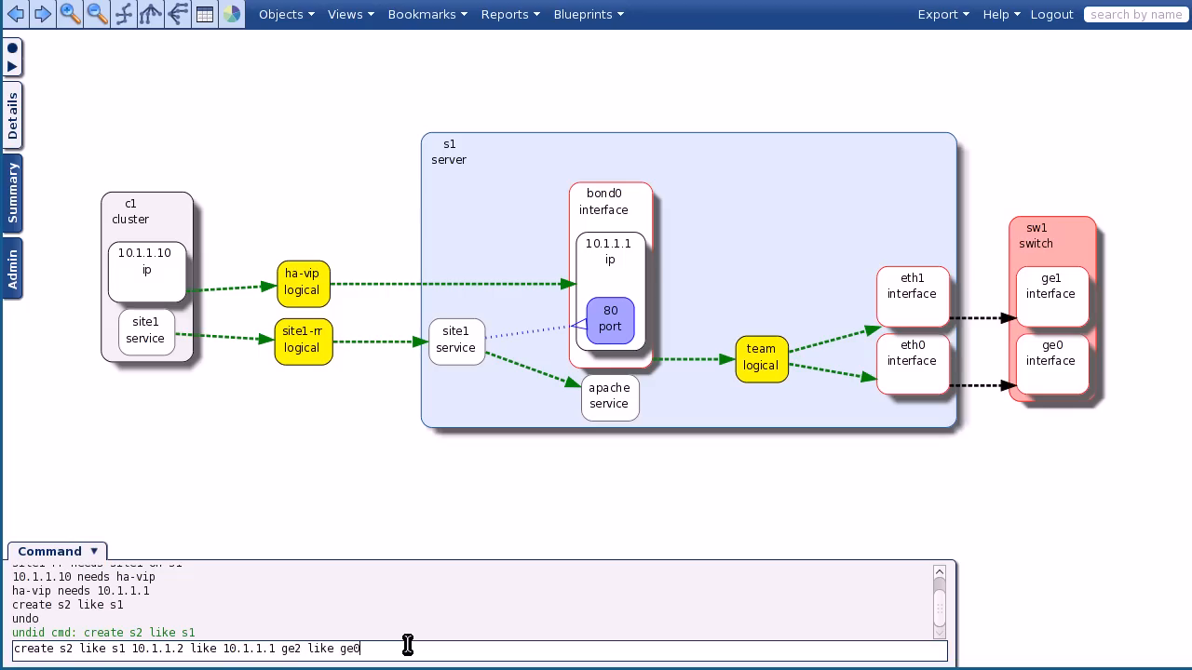
type(" ge3 like ge1")
key("Return")
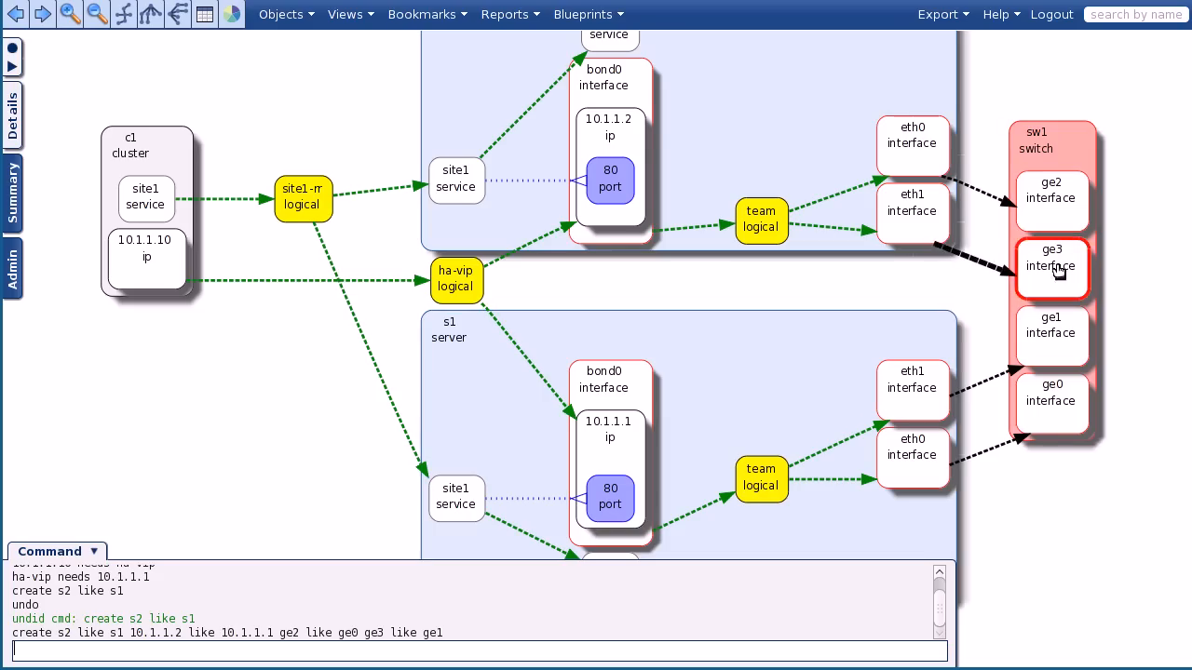
Step: Create the location orlando and have it locate s1, s2 and sw1
right_click(657, 279)
left_click(732, 279)
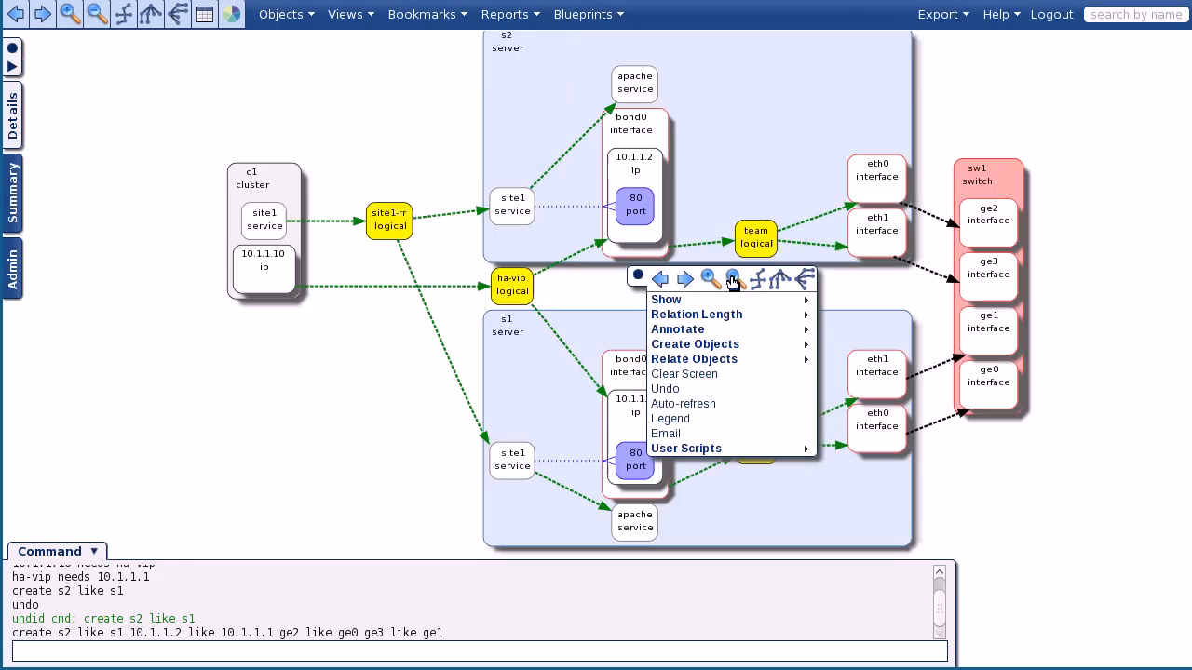
left_click(732, 279)
left_click(404, 428)
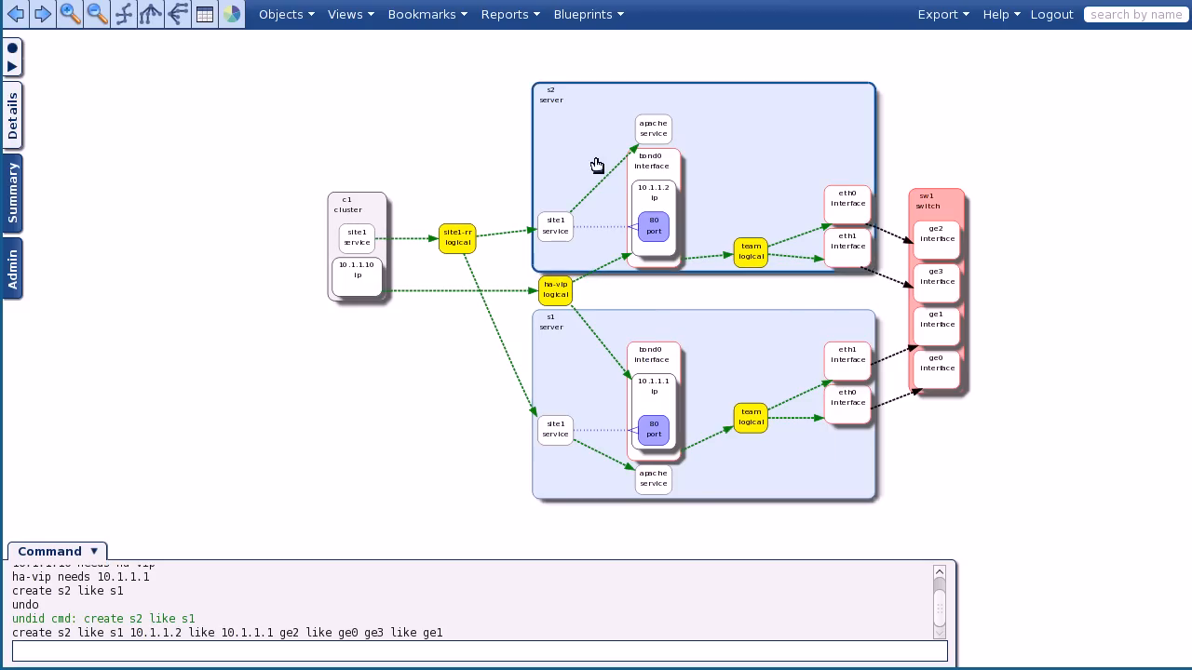
left_click(732, 650)
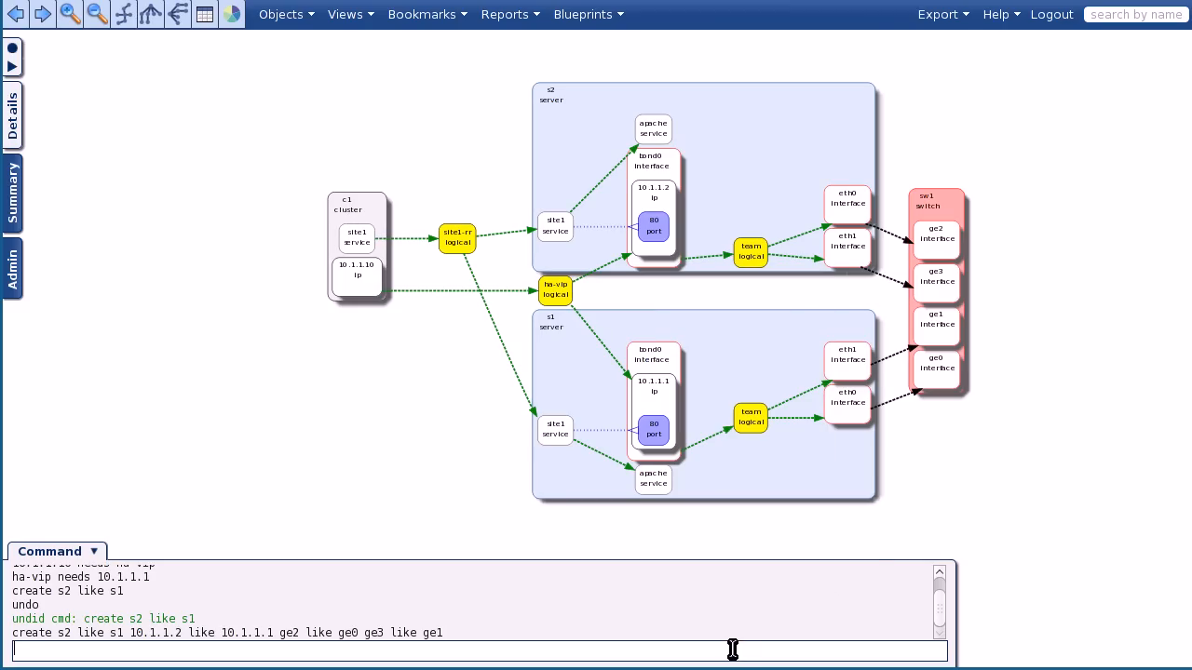
type("create locate")
key("BackSpace")
type("ion olrn")
key("BackSpace")
type("rlando")
key("Return")
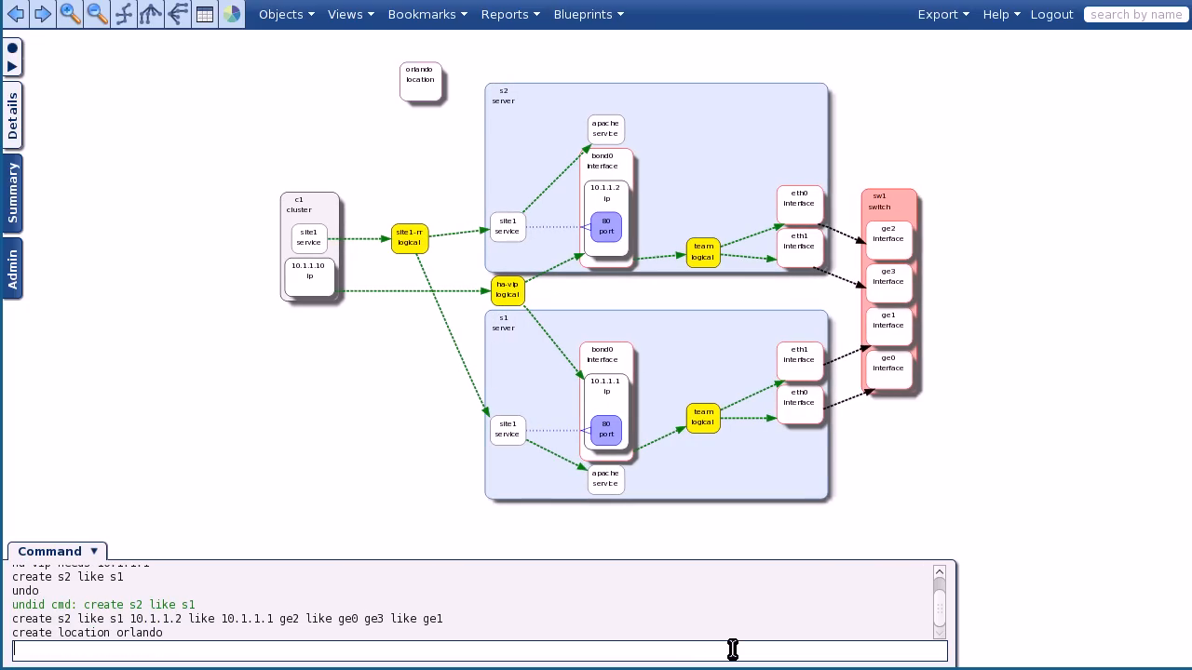
type("orlando locates s1 s2 sw1")
key("Return")
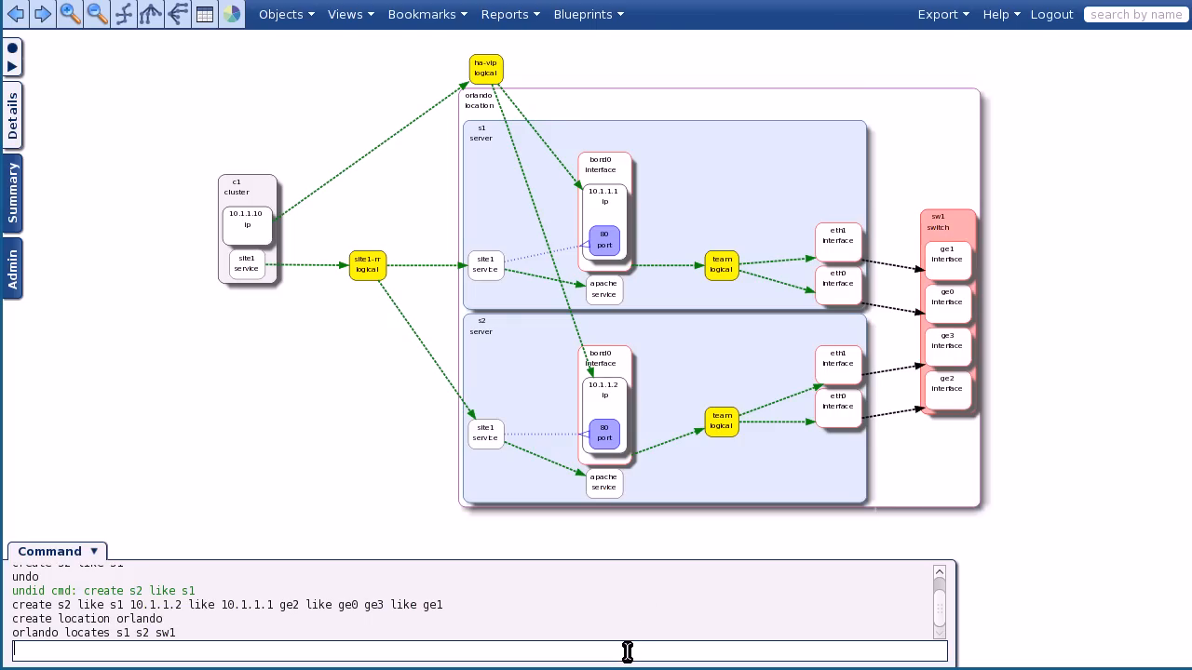
Step: Render the whole diagram in the top-to-bottom (tb) layout
type("out")
key("Return")
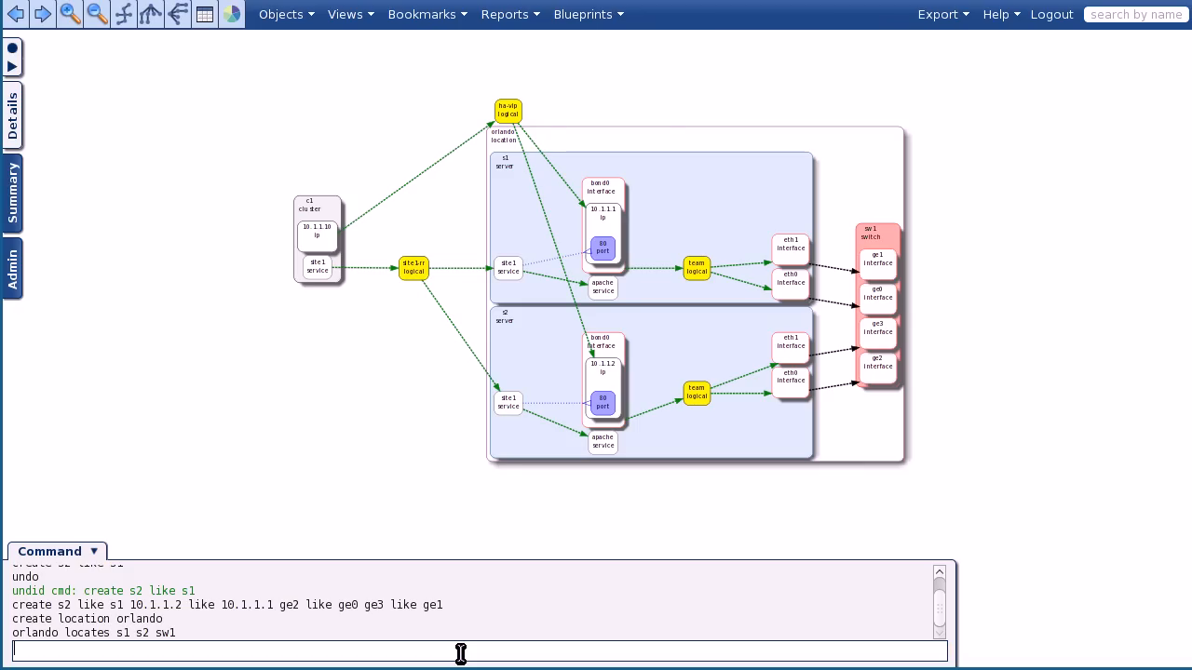
type("render tb")
key("Return")
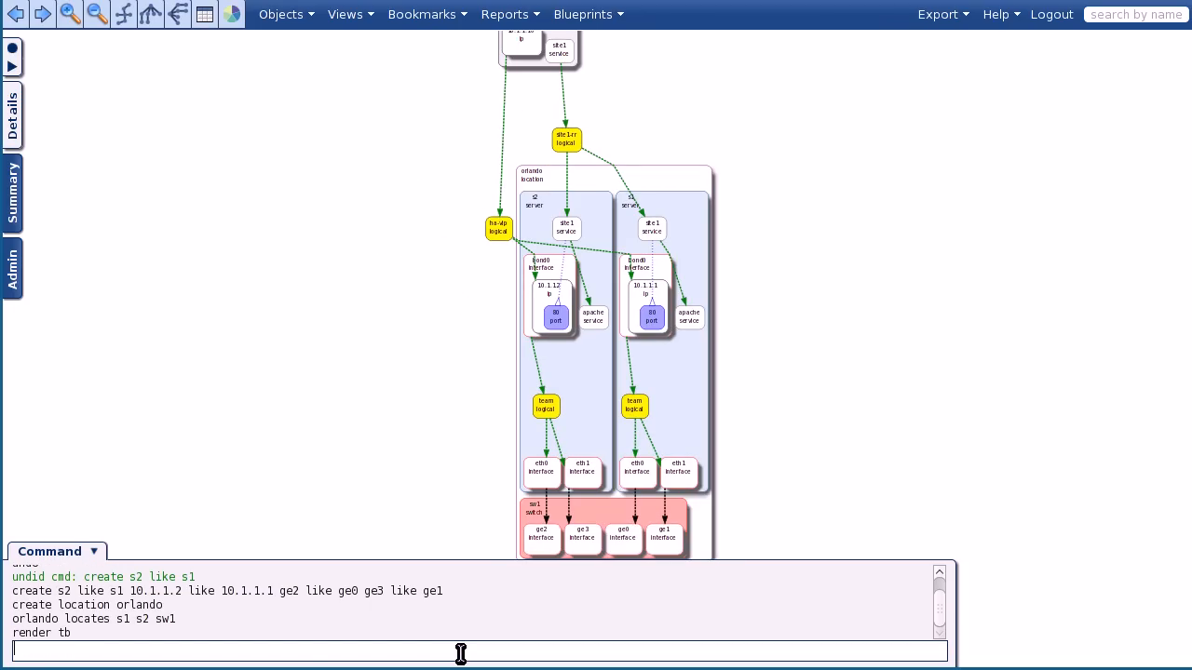
Step: Hide the team, 80 and apache objects from the diagram
type("hide team,80,apache")
key("Return")
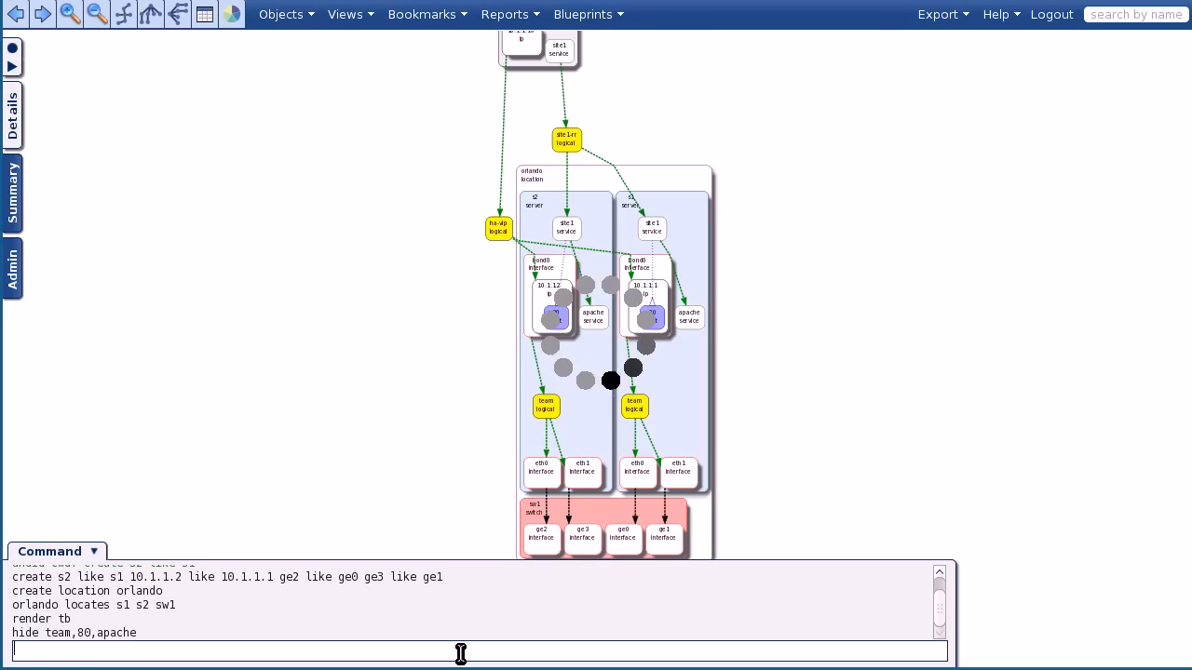
type("i")
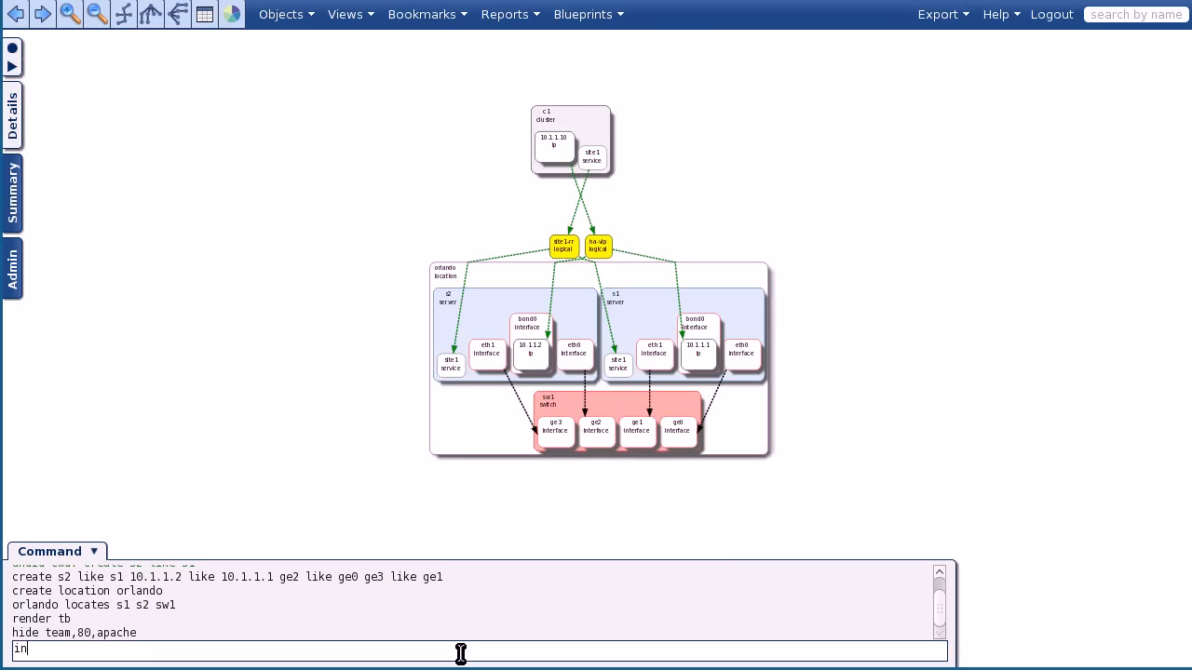
type("n")
key("Return")
type("in")
key("Return")
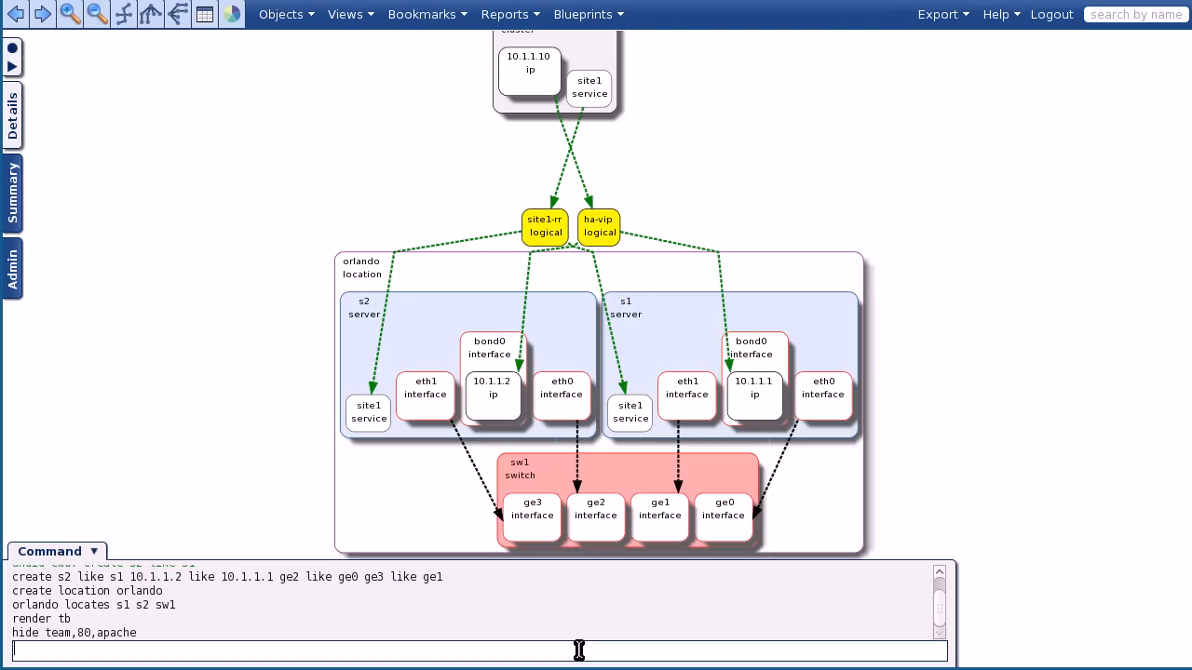
Step: Create tampa as a plain copy of the orlando location, and undo that creation
type("create tampa like or")
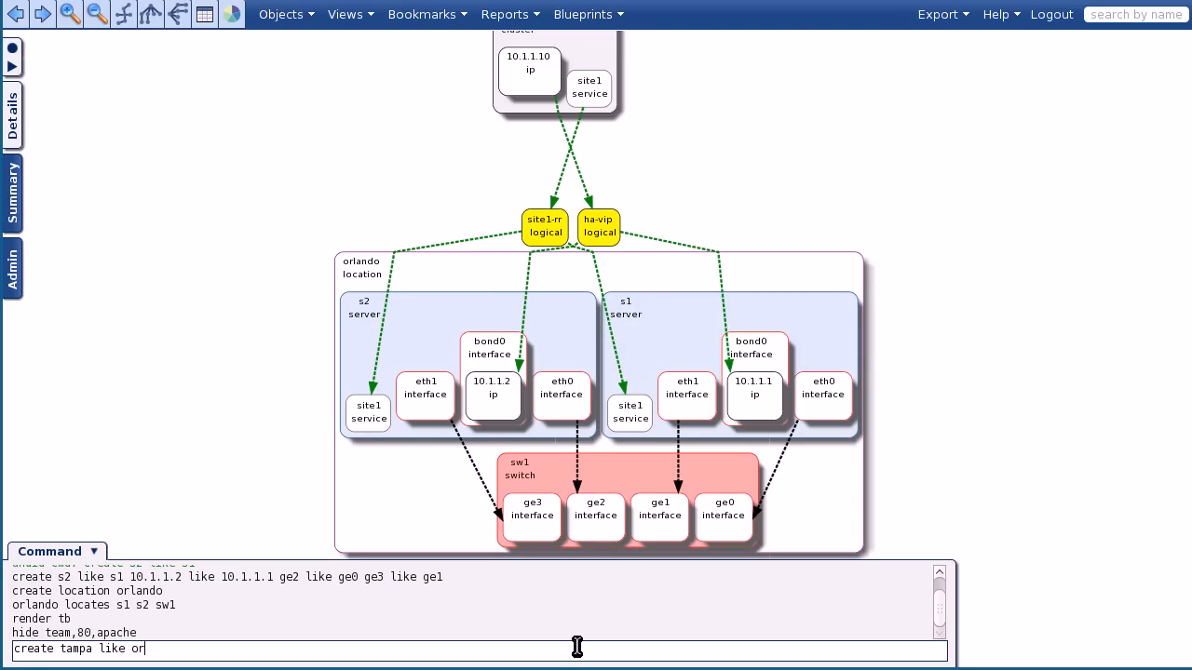
type("land")
key("BackSpace")
key("BackSpace")
key("BackSpace")
key("BackSpace")
type("land")
key("Return")
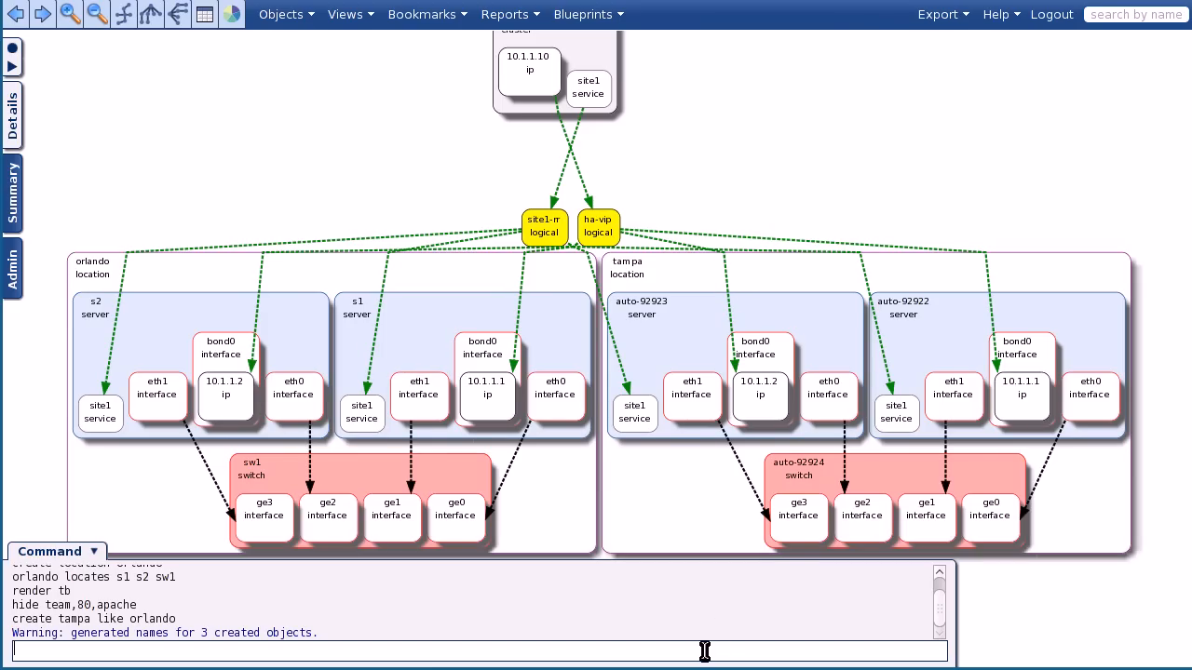
type("undo")
key("Return")
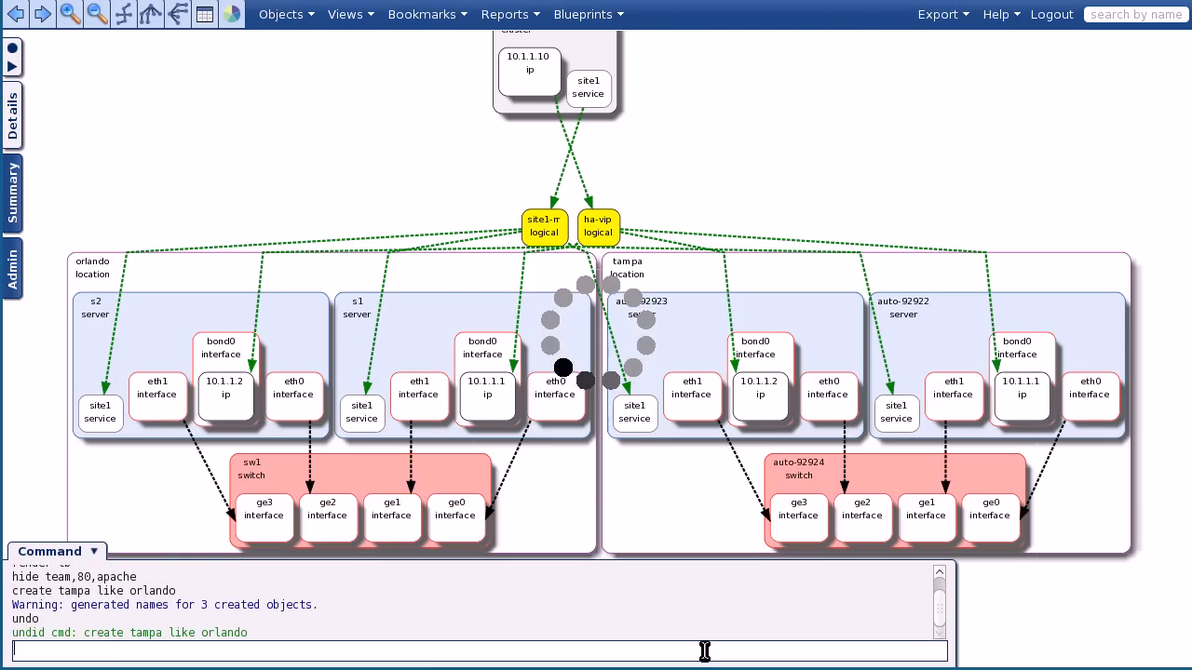
Step: Create tampa like orlando, with 10.1.1.3 like 10.1.1.1 and 10.1.1.4 like 10.1.1.2
type("create tampa like orlando")
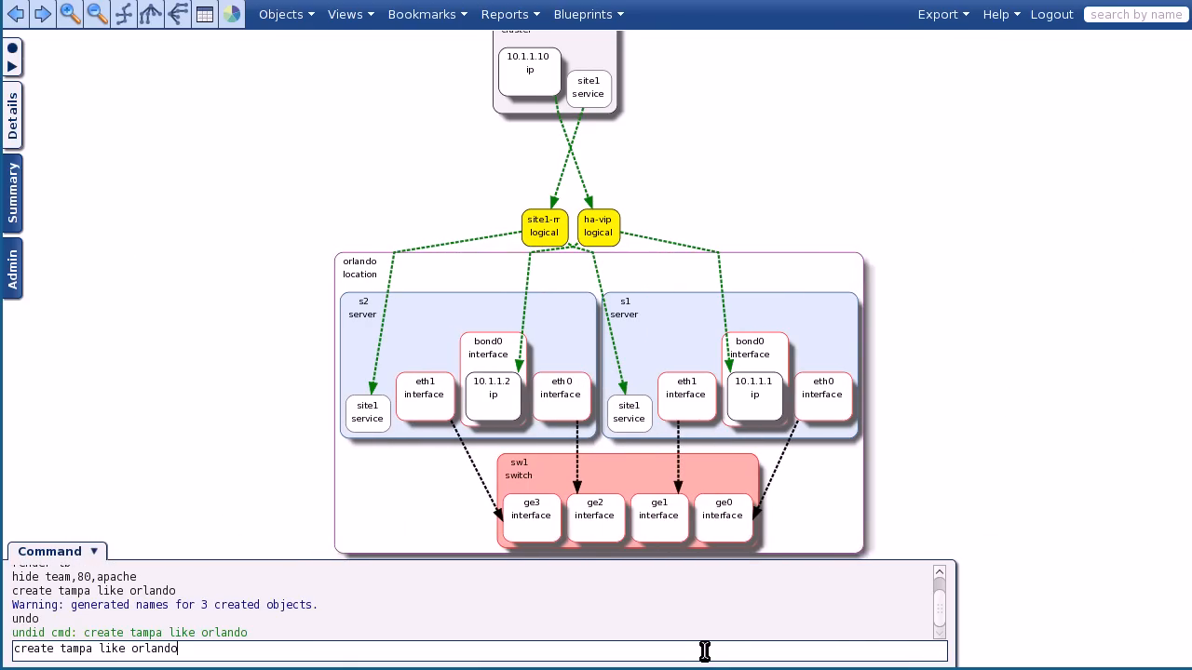
type(" 10.1.1.3 like 10.1.1.1 10.1.1.4 like 101.1.1")
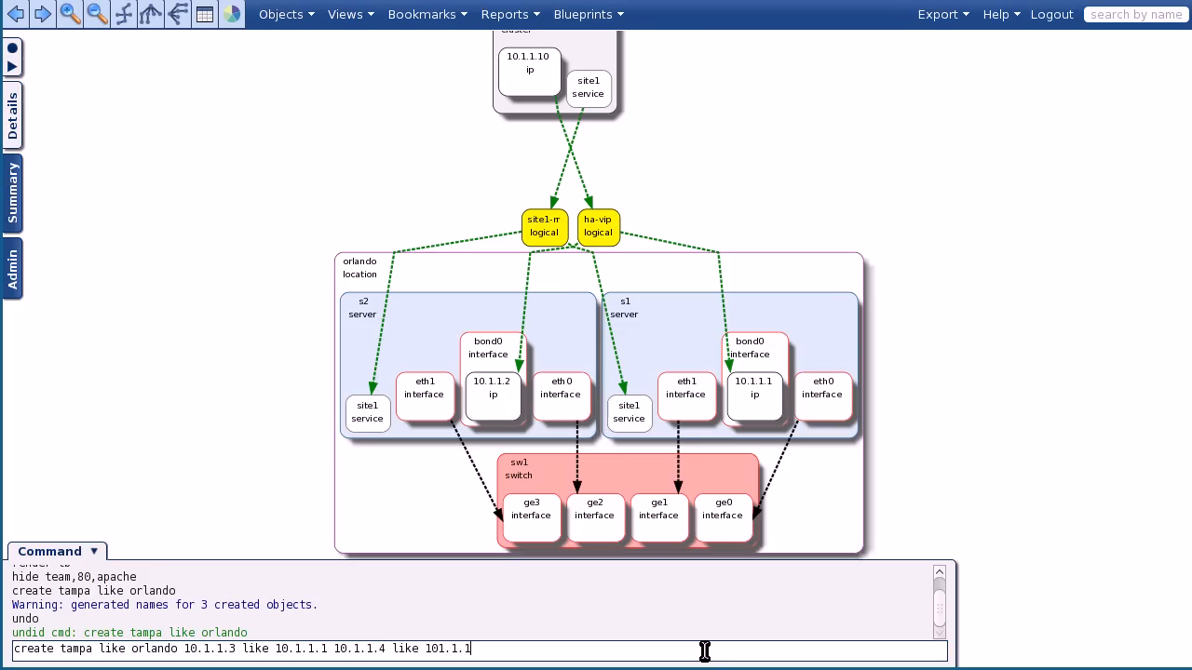
key("BackSpace")
key("BackSpace")
key("BackSpace")
type("2")
key("Return")
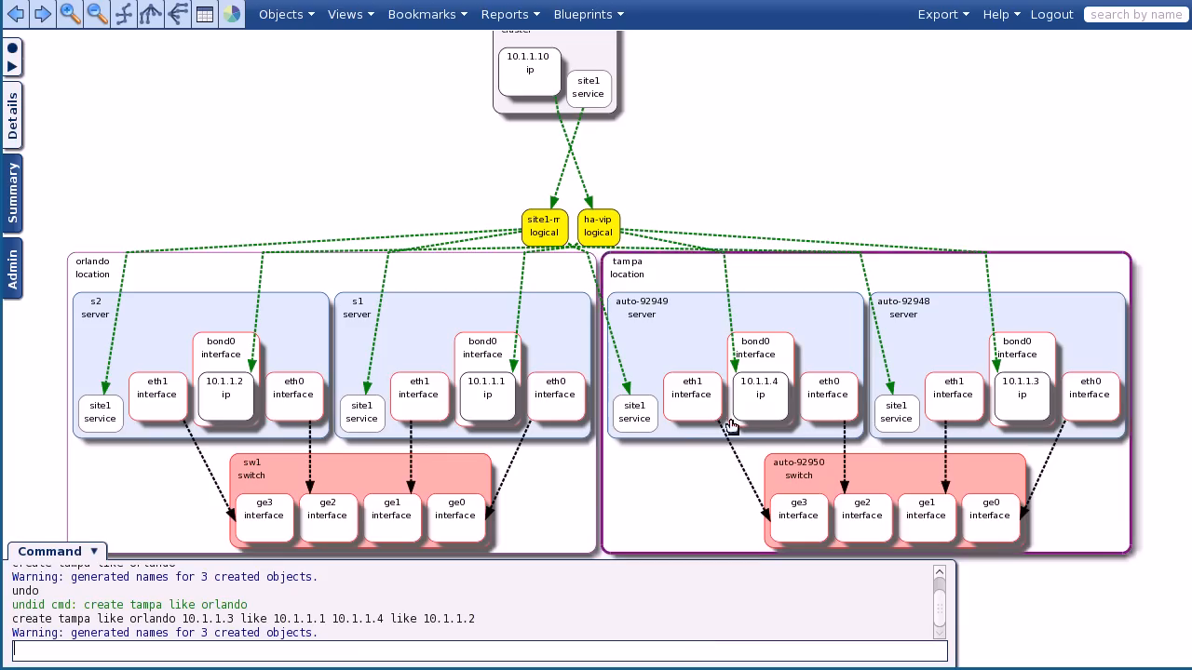
left_click(1030, 394)
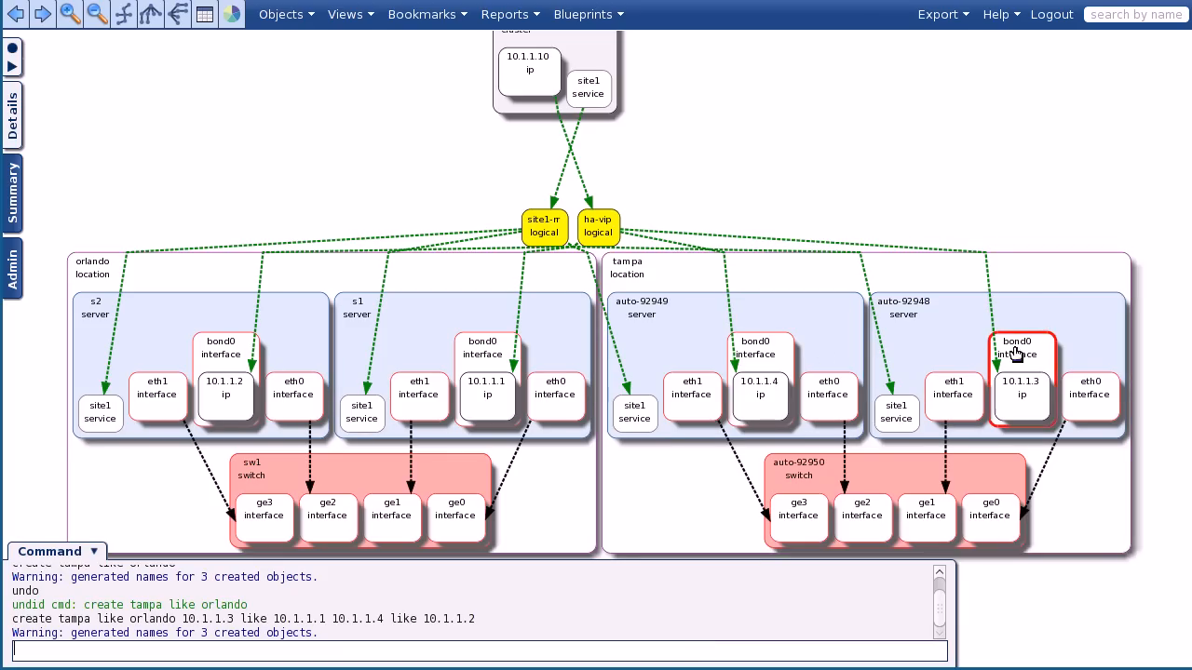
left_click_drag(685, 125, 682, 154)
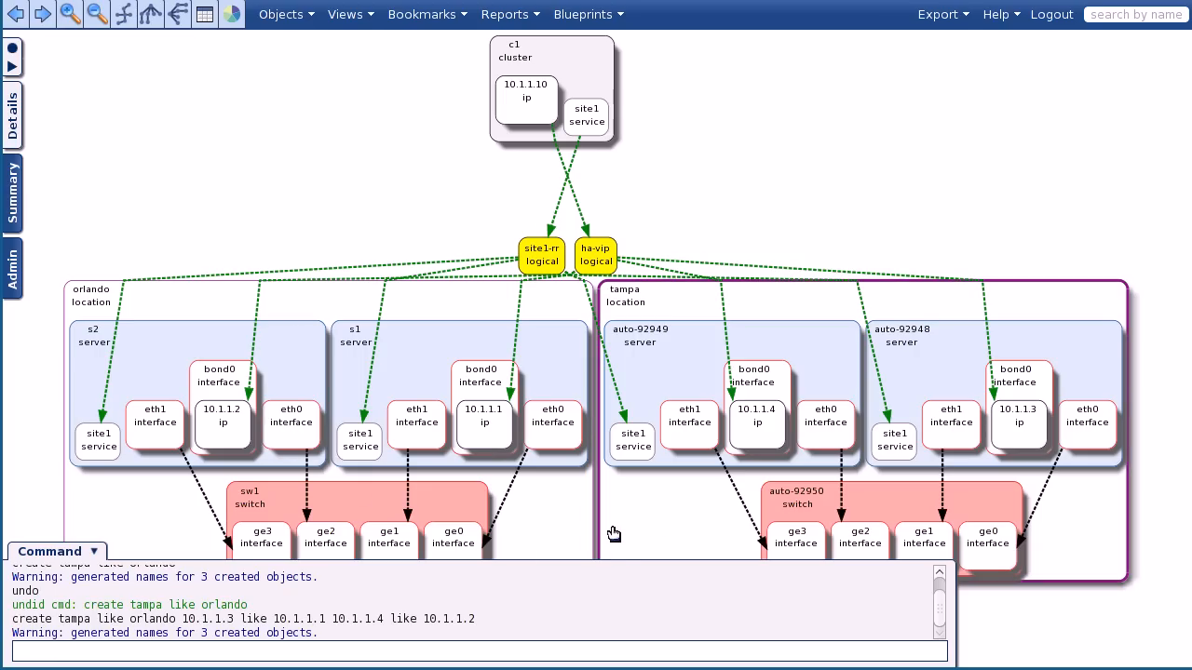
scroll(780, 194, "down", 1)
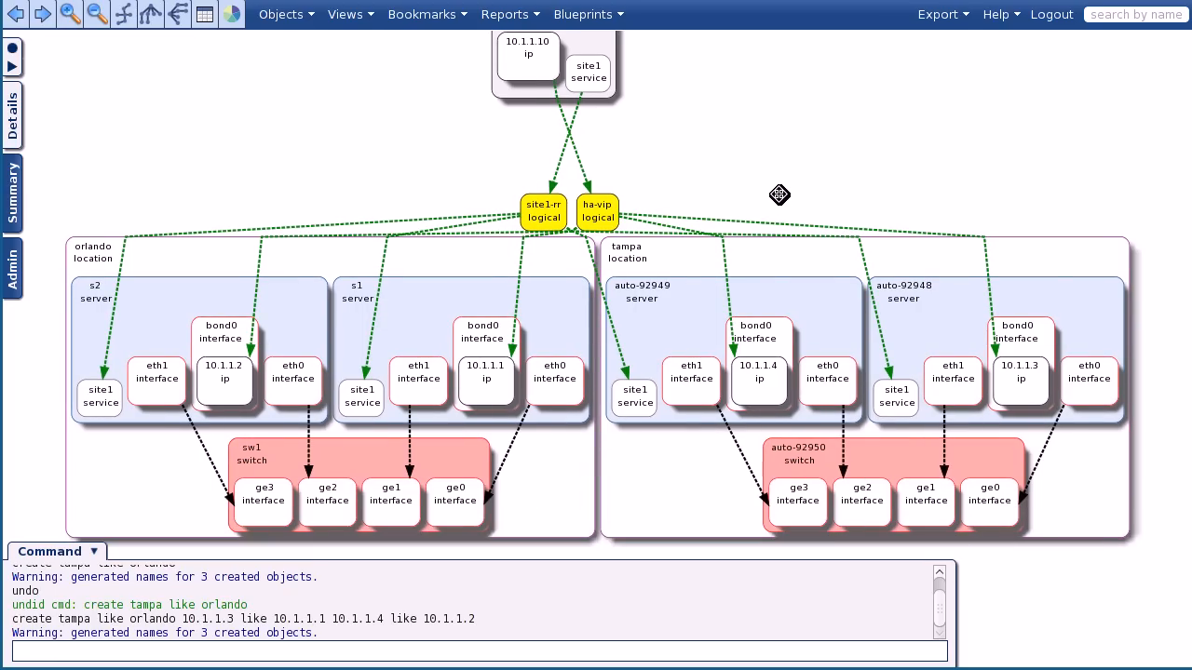